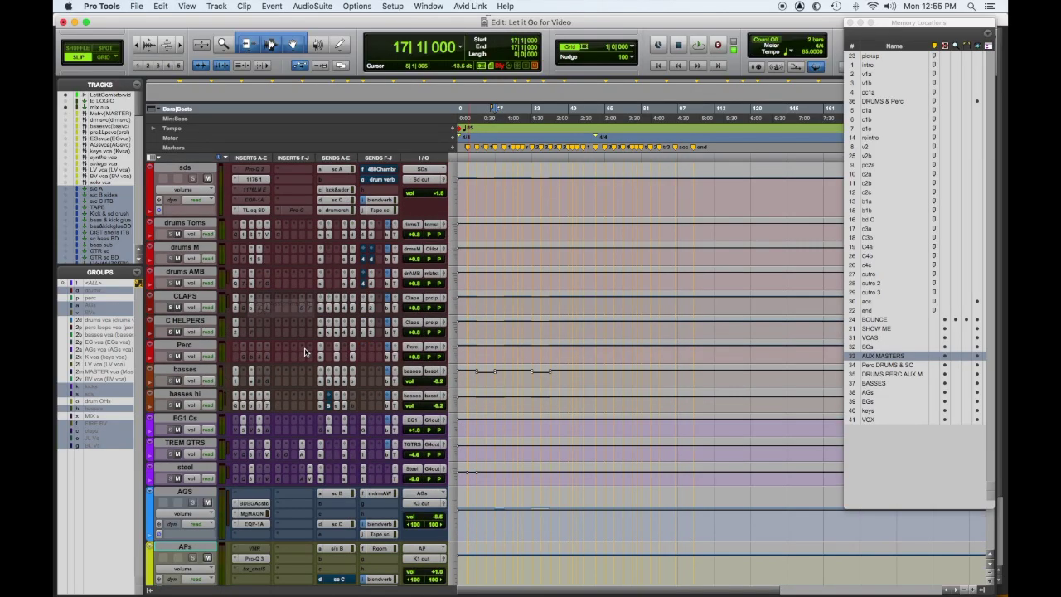
Step: Select the basses and basses hi tracks together and enlarge their track height to expose the full insert and send lists
left_click(184, 290)
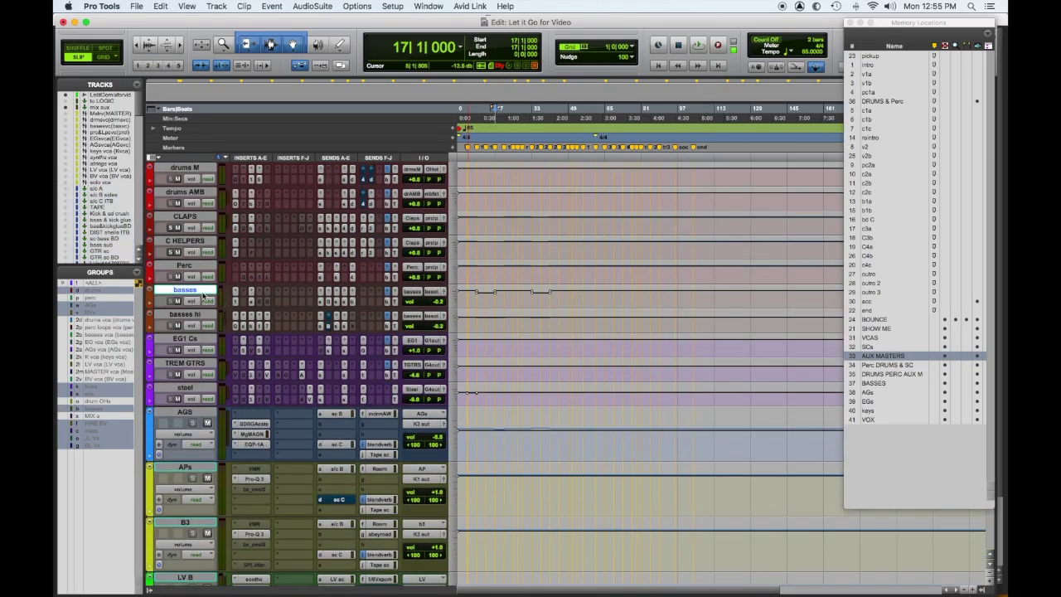
left_click(198, 315, "shift")
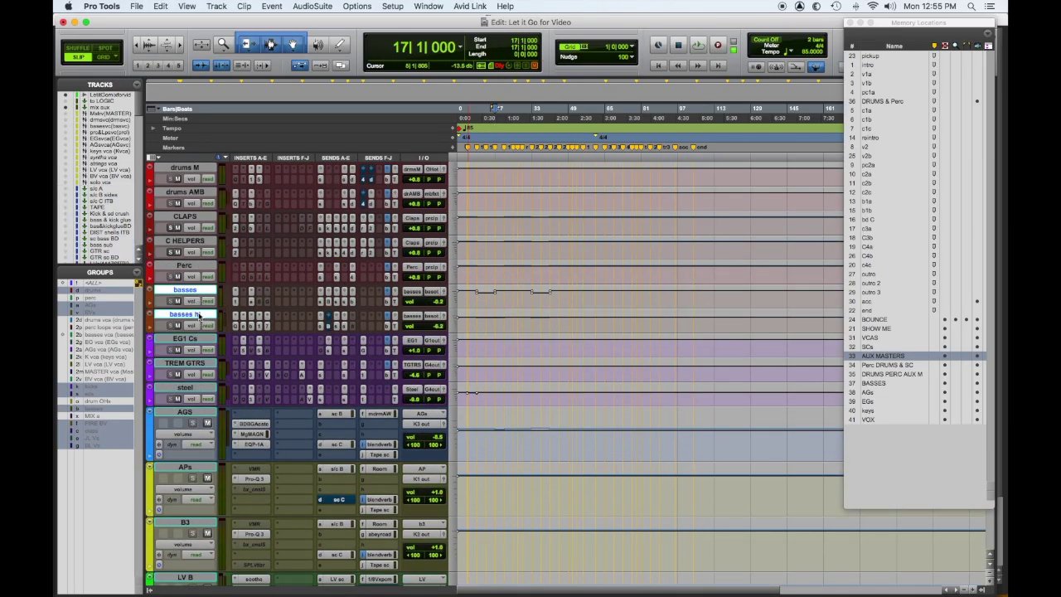
key("ctrl+Up")
key("ctrl+Up")
key("ctrl+Up")
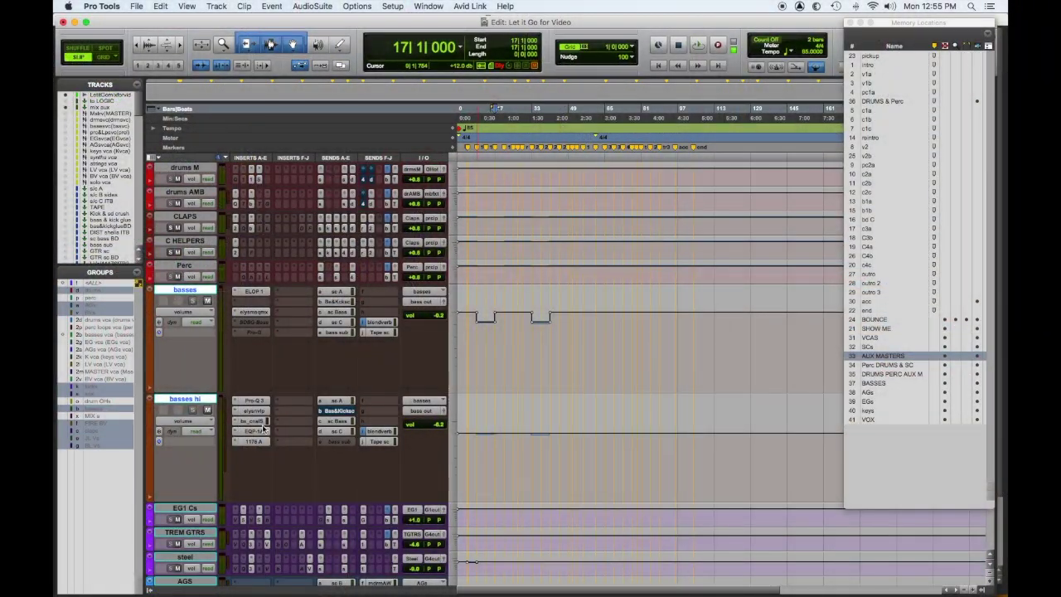
Step: Examine the Pro-Q 3 curve on the basses hi track and the elysia museq EQ on the basses track
left_click(255, 401)
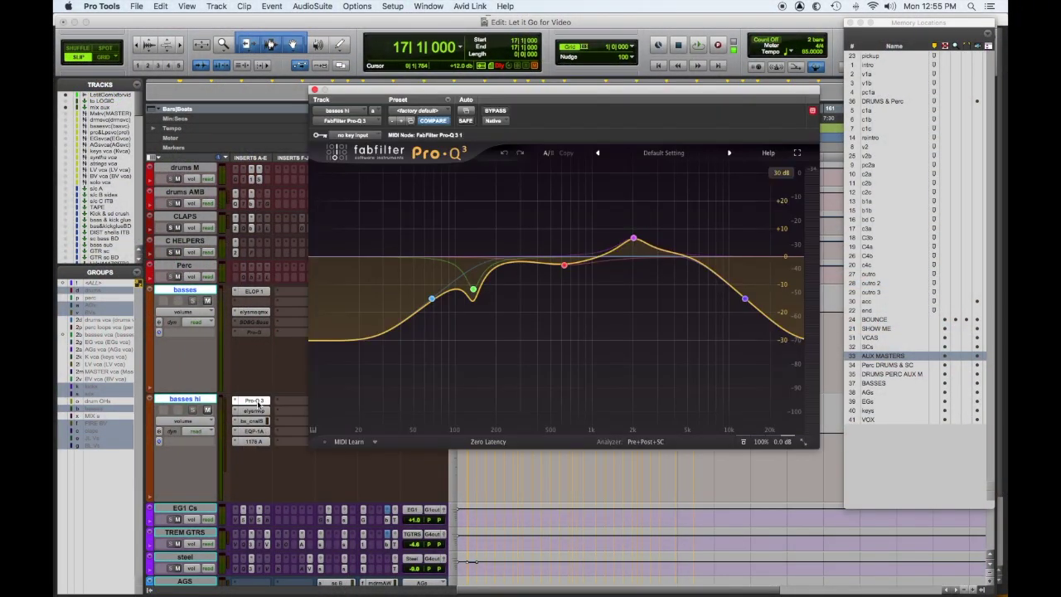
mouse_move(475, 275)
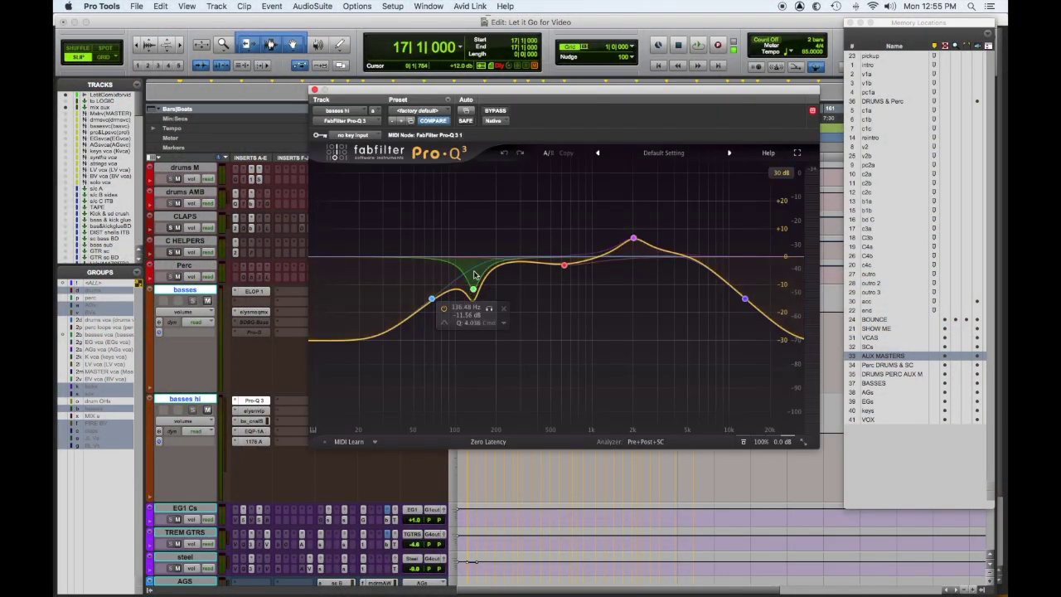
left_click(254, 311)
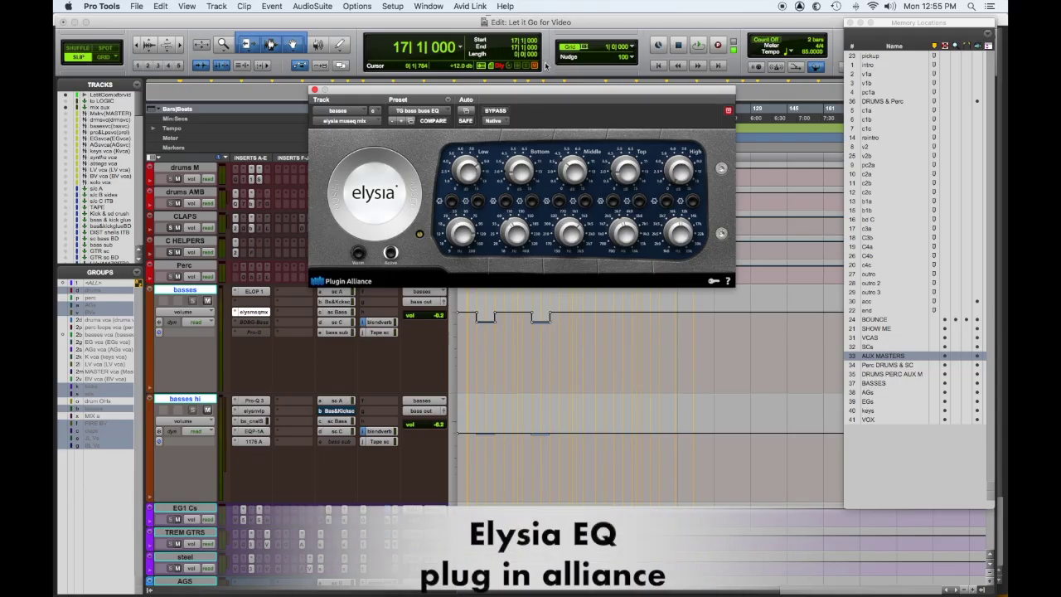
left_click_drag(535, 88, 587, 84)
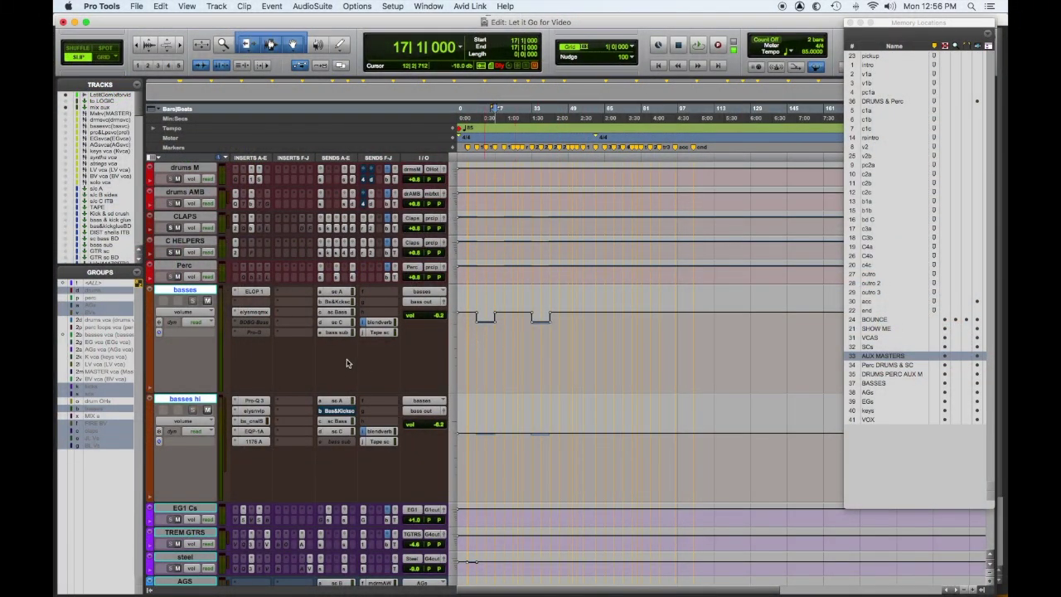
Step: Select the EG1 Cs, TREM GTRS and steel tracks and enlarge their height to expose their inserts
scroll(347, 364, "down", 10)
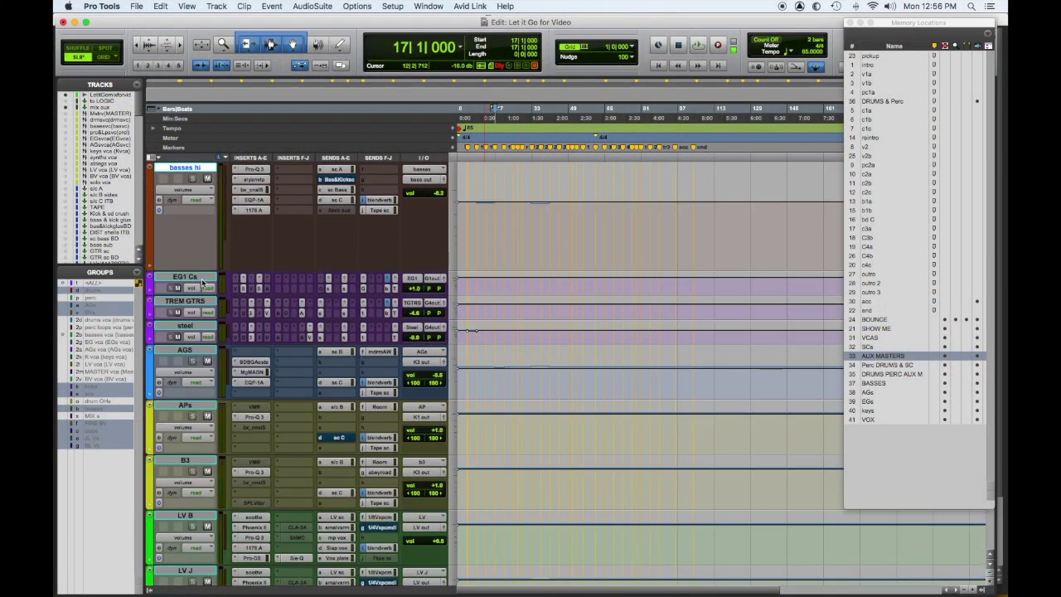
left_click(198, 278)
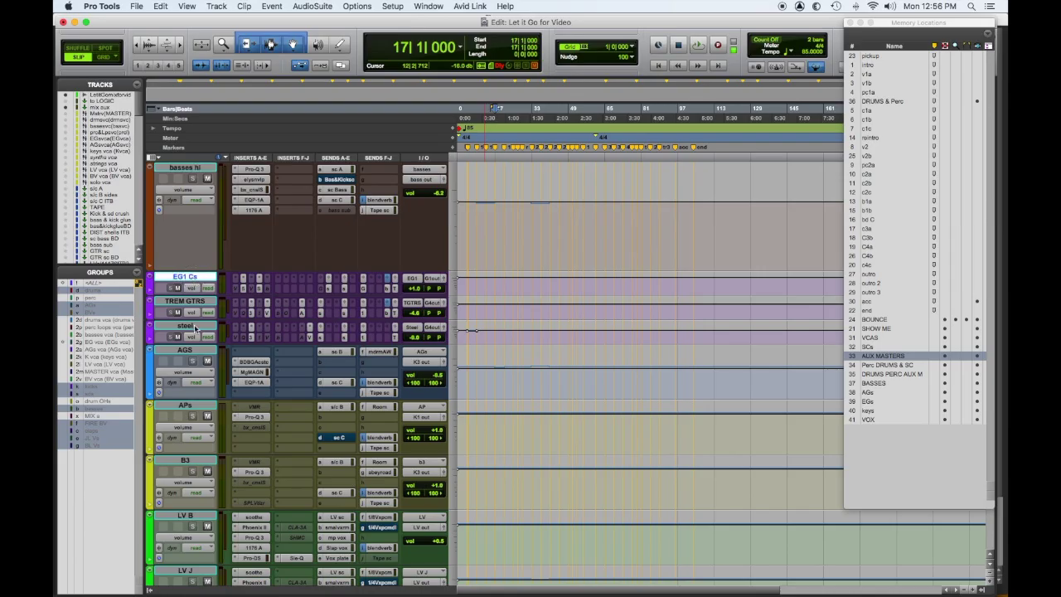
left_click(195, 329, "shift")
key("ctrl+Down")
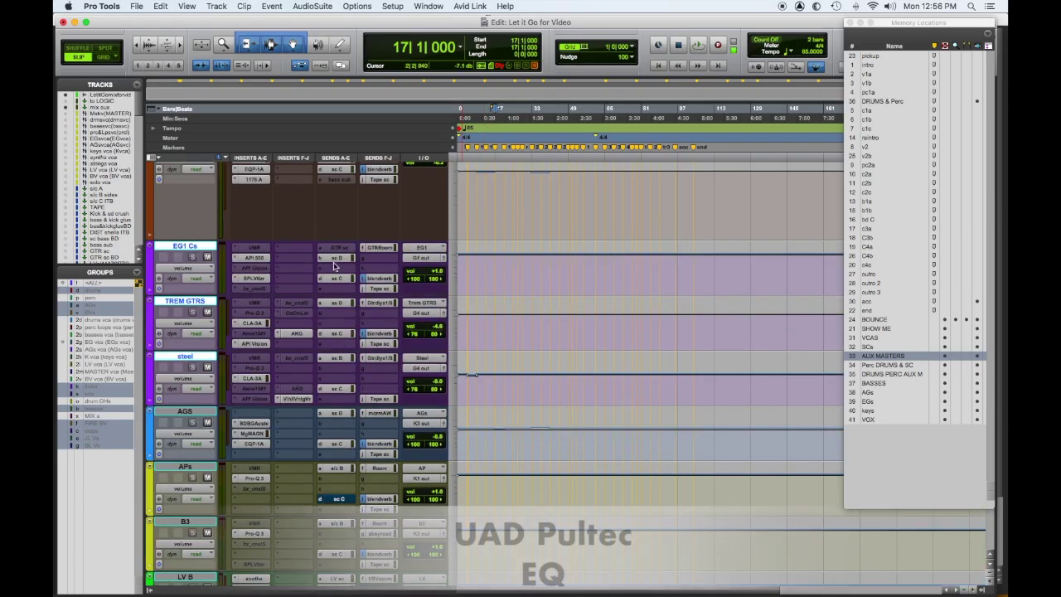
Step: Examine the API 550 and SPL Vitalizer MK2-T plug-ins on the EG1 Cs track
left_click(259, 259)
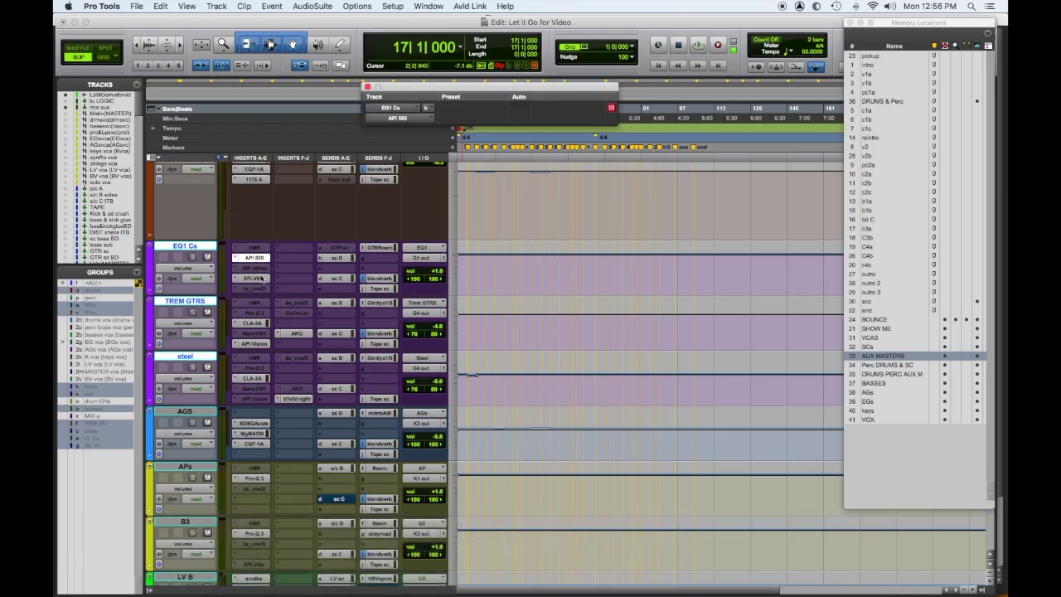
left_click(261, 280)
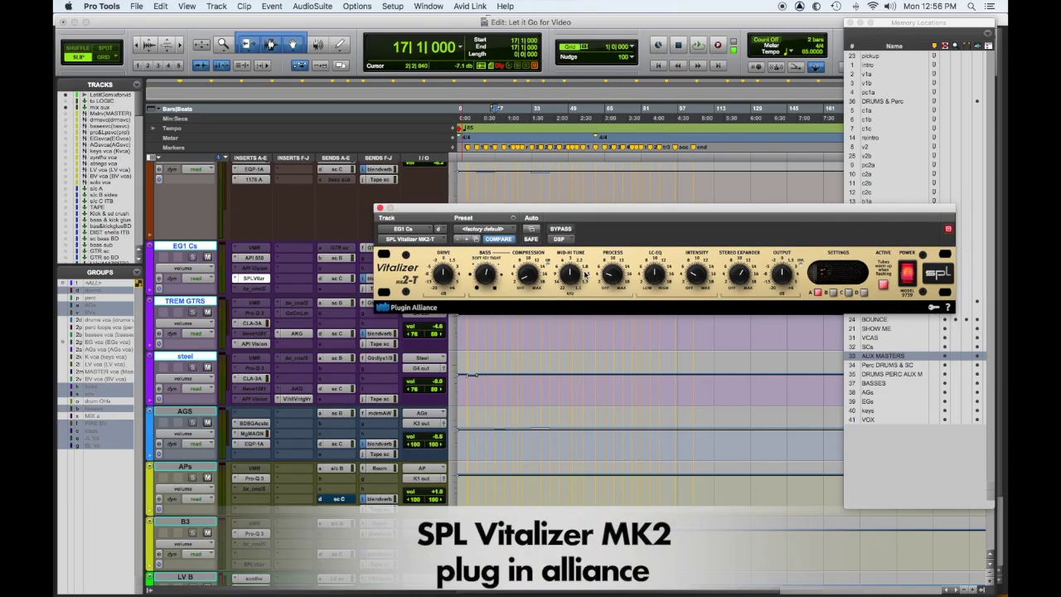
left_click(380, 207)
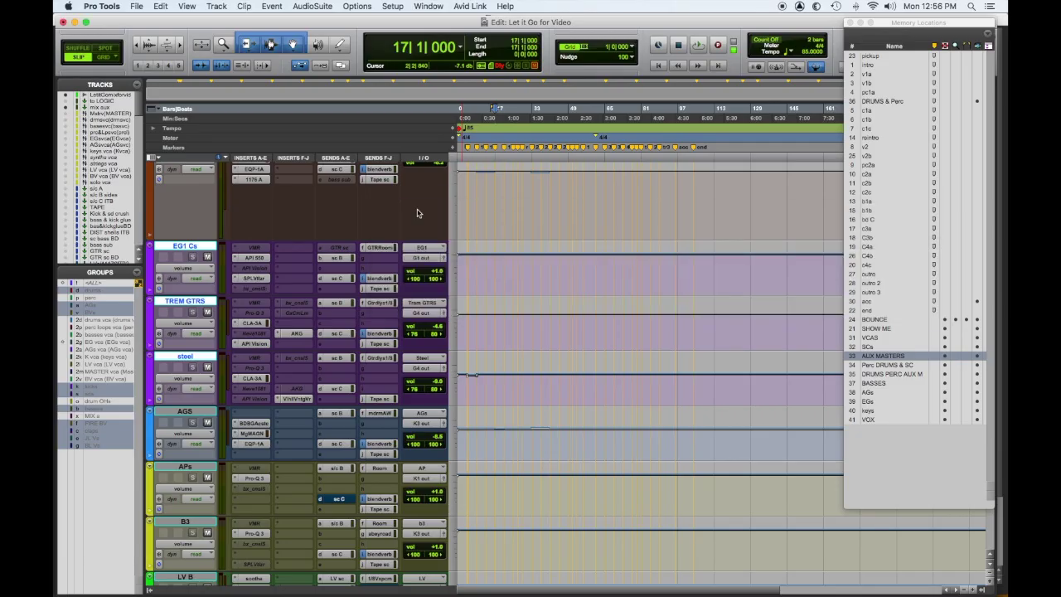
Step: Examine the CLA-3A compressor and the API Vision Channel Strip on the TREM GTRS track
left_click(256, 323)
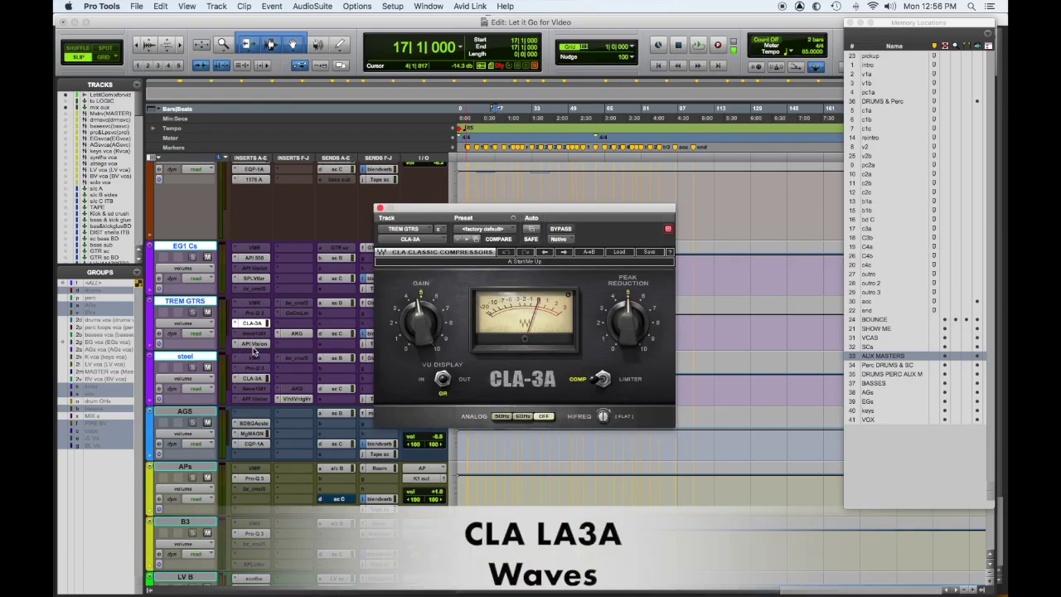
left_click(254, 347)
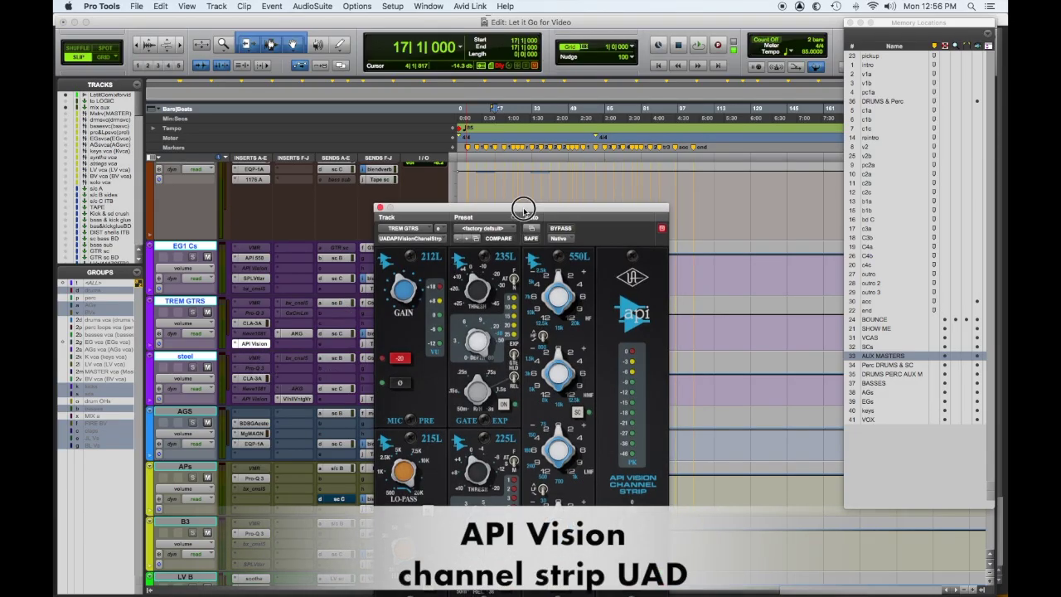
left_click_drag(523, 211, 572, 125)
left_click(428, 121)
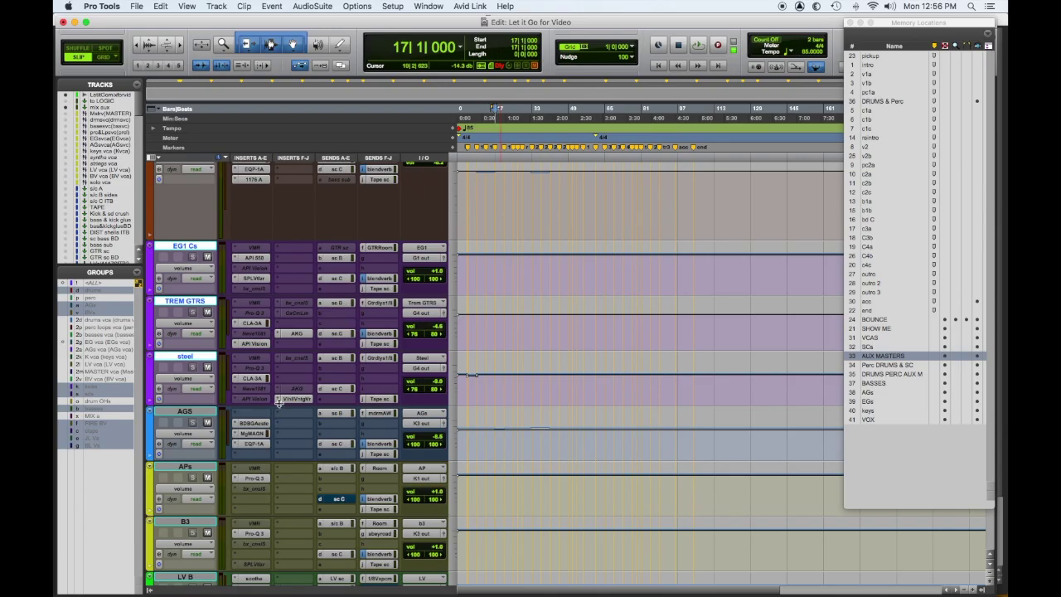
Step: Examine the CLA-3A compressor and the ValhallaVintageVerb reverb settings on the steel track
left_click(256, 380)
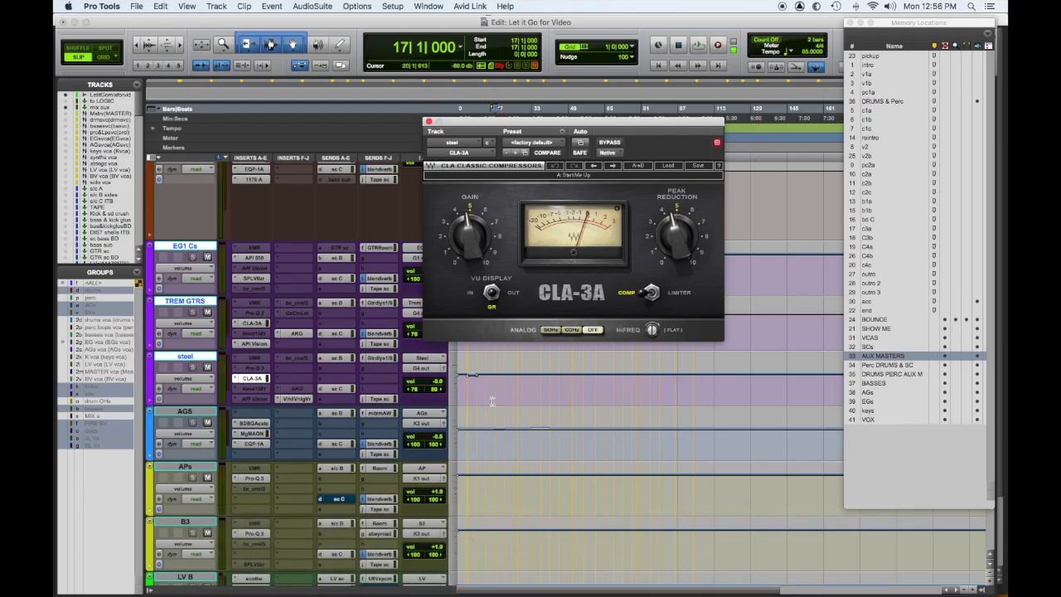
left_click(300, 399)
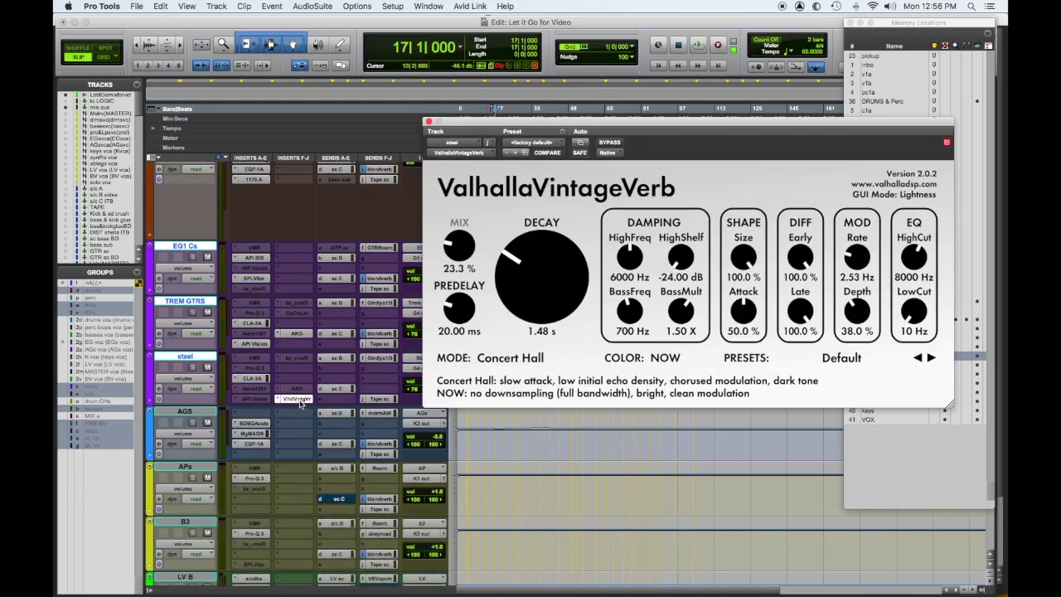
left_click_drag(680, 123, 618, 90)
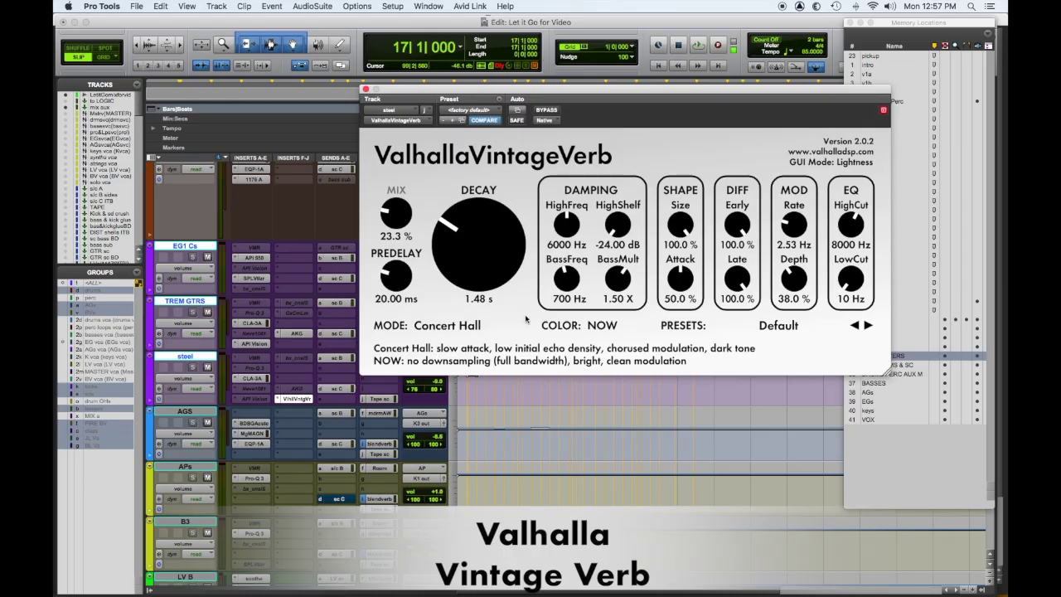
left_click(365, 89)
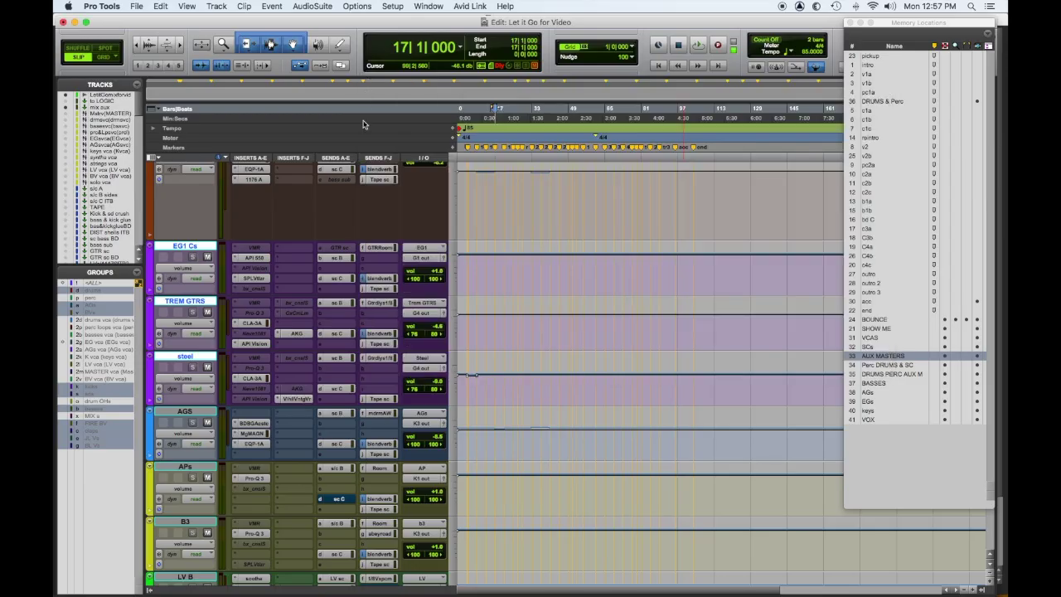
Step: Examine the AKG BX 20 spring reverb on TREM GTRS and the insert plug-ins on AGS, including the Maag MAGNUM-K
left_click(298, 333)
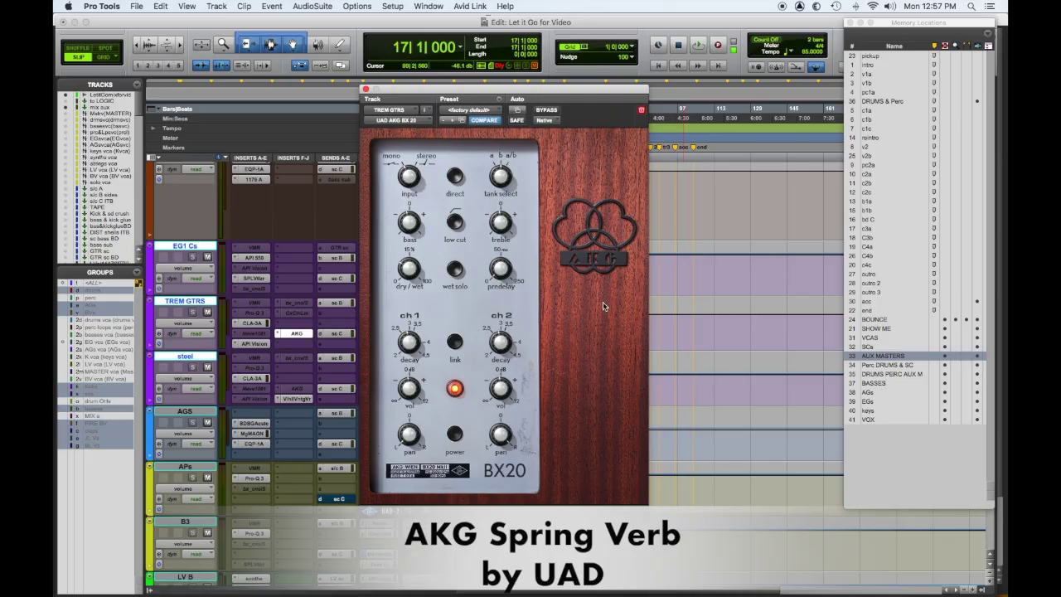
left_click(366, 88)
scroll(259, 446, "down", 3)
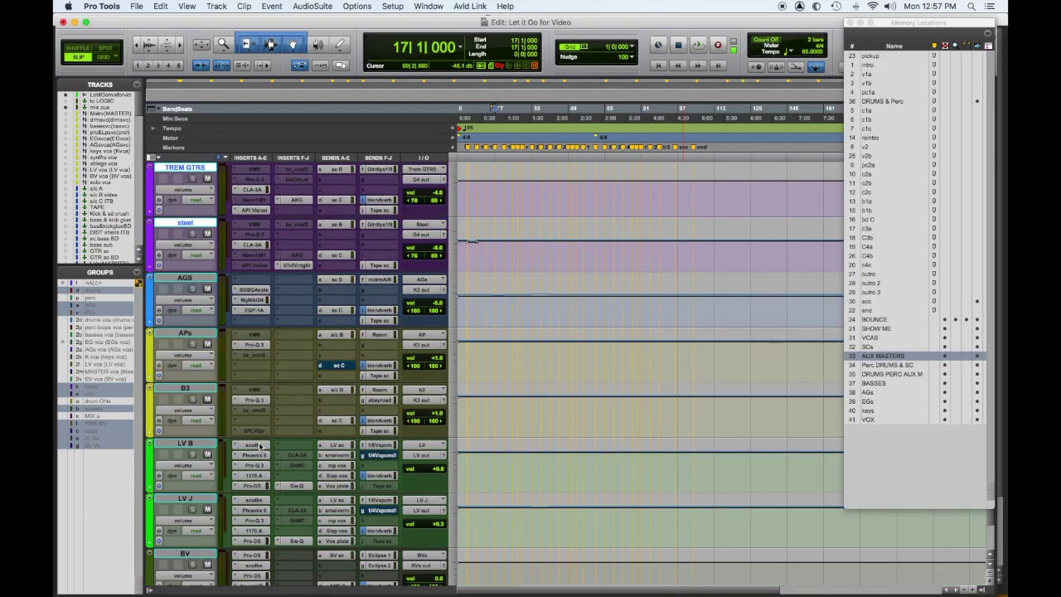
left_click(263, 289)
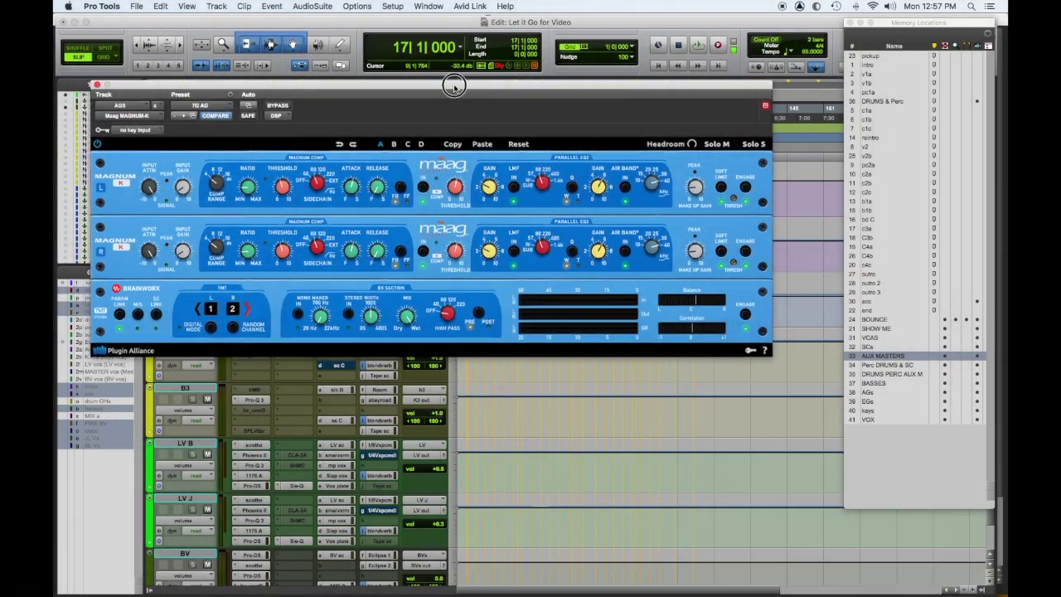
left_click_drag(452, 83, 471, 83)
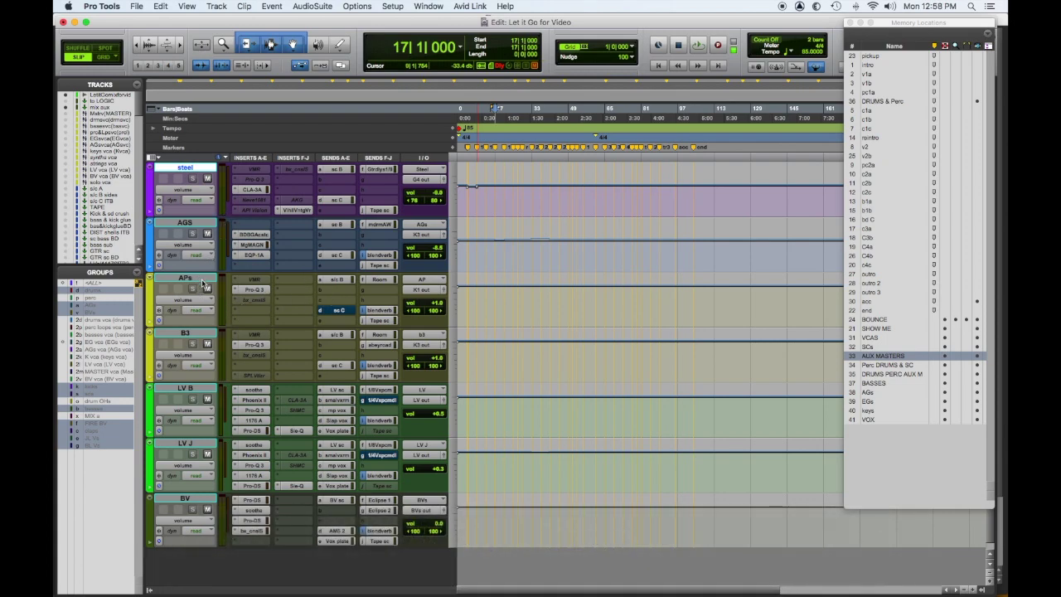
Step: Examine the FabFilter Pro-Q 3 EQ curves on the APs and B3 tracks
left_click(253, 290)
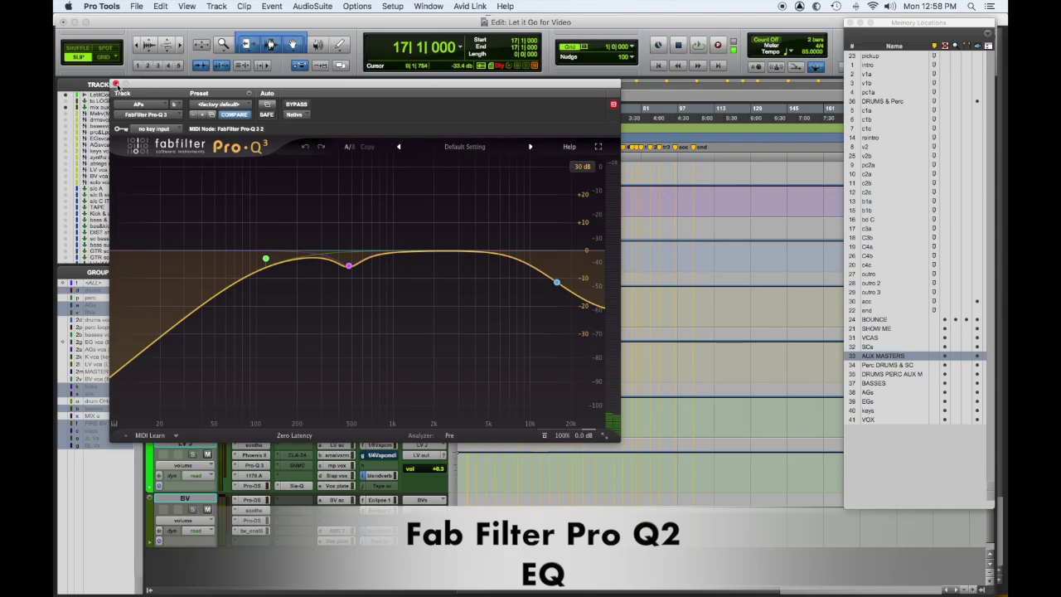
left_click(117, 84)
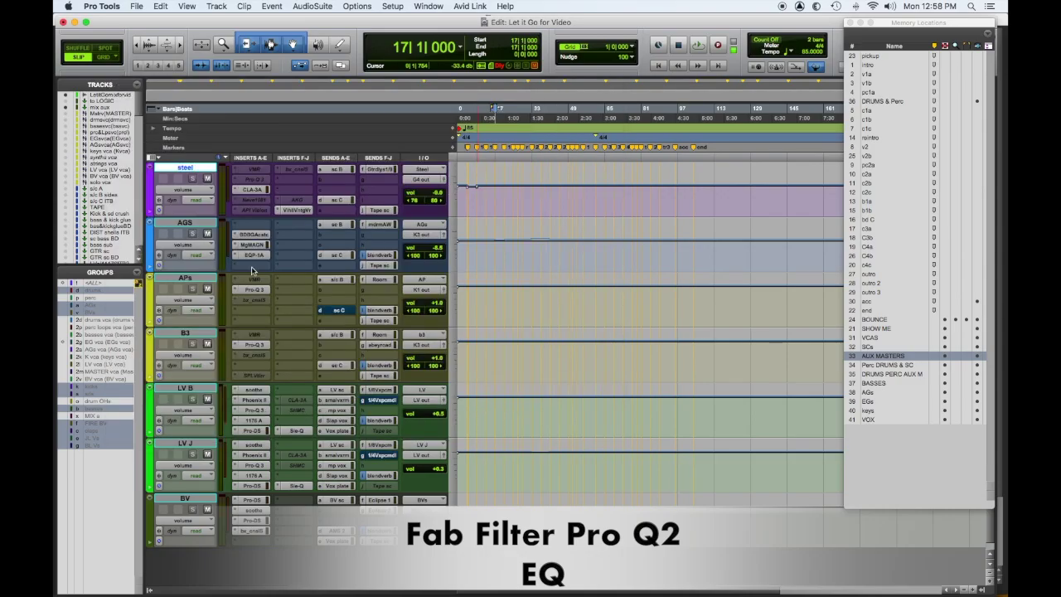
left_click(260, 344)
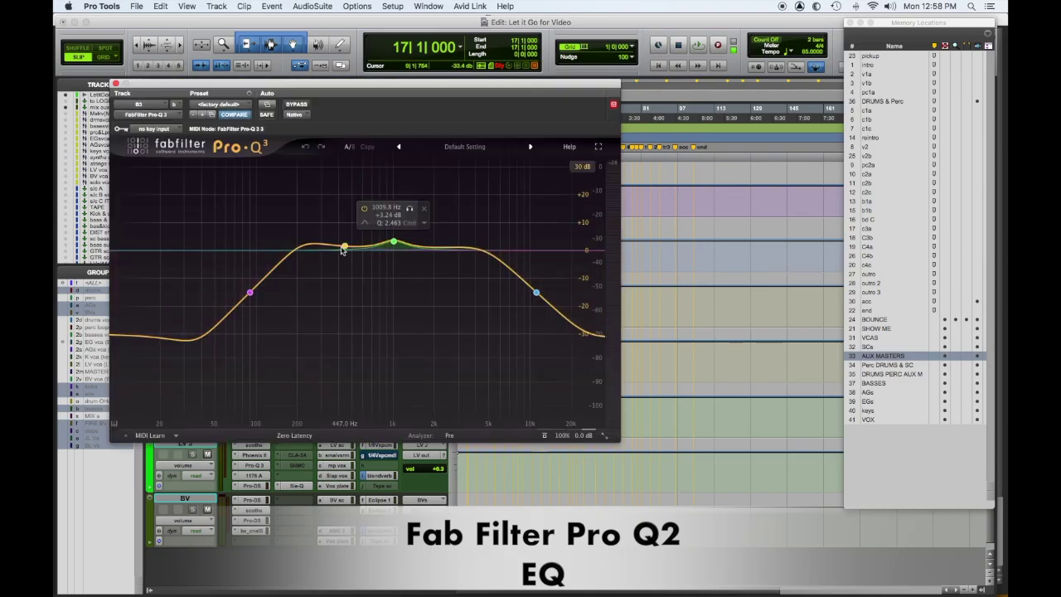
left_click(117, 84)
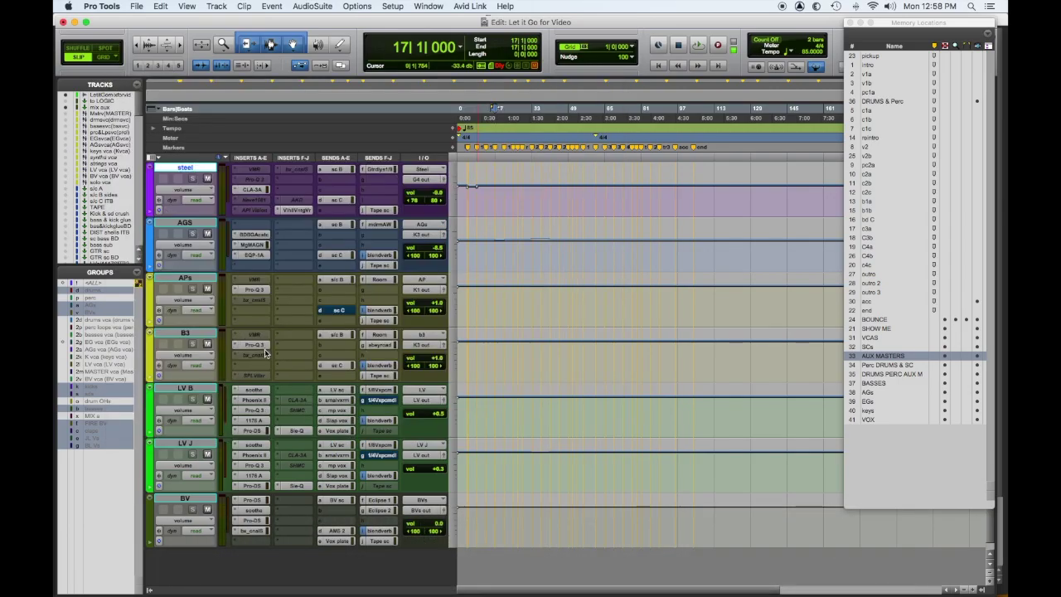
Step: Examine the soothe and Phoenix II tape emulation plug-ins on the LV B lead vocal track
scroll(267, 356, "down", 1)
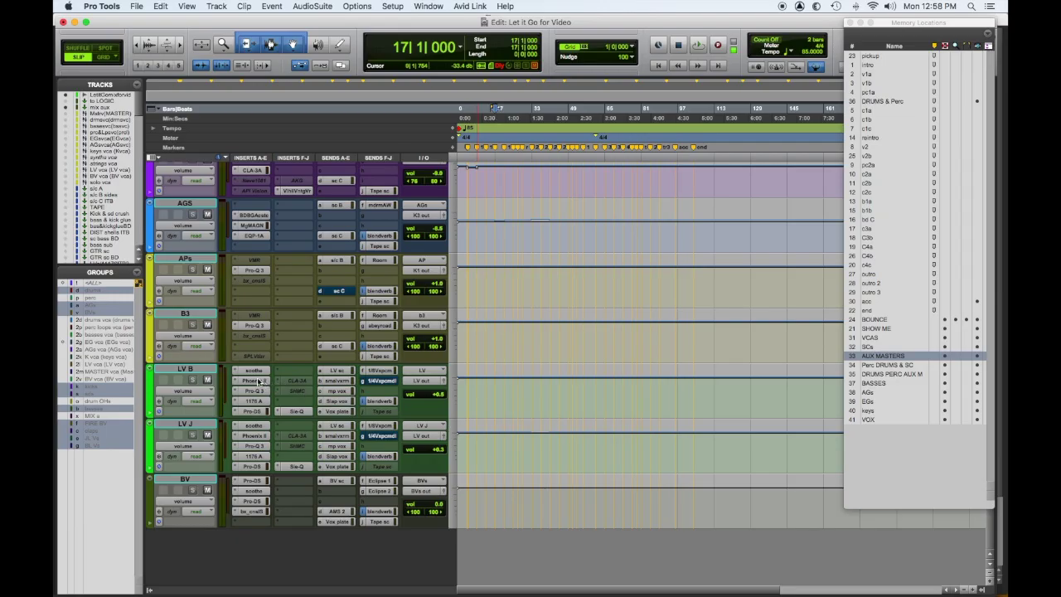
left_click(257, 370)
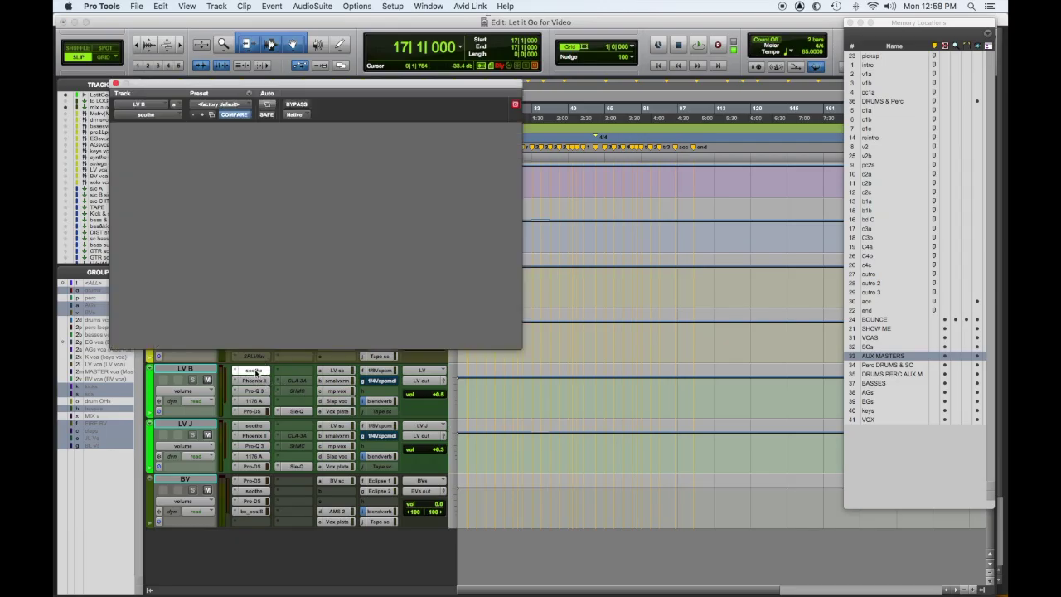
left_click_drag(279, 83, 447, 121)
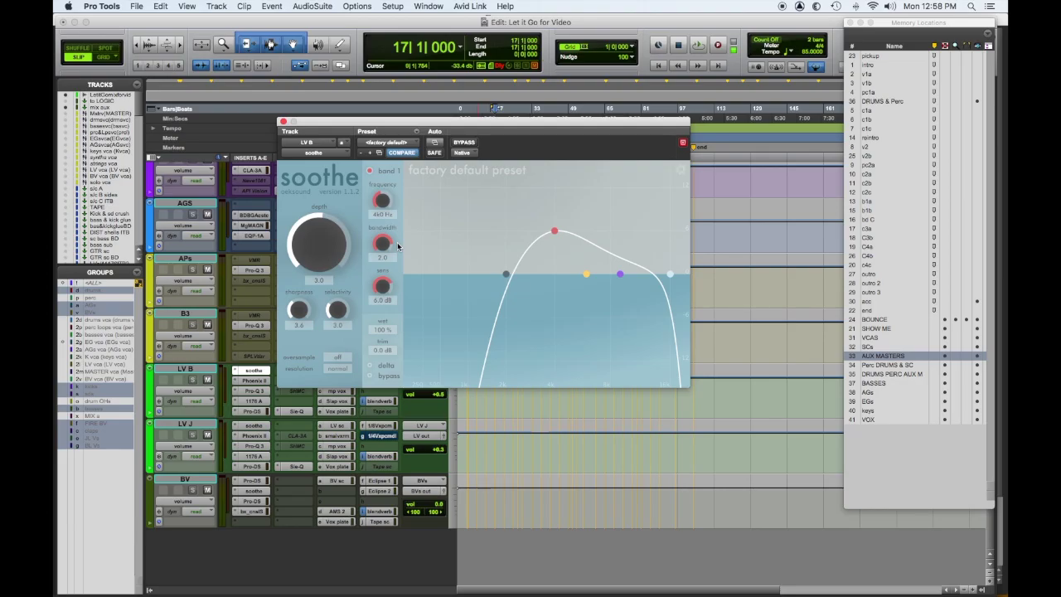
left_click(254, 380)
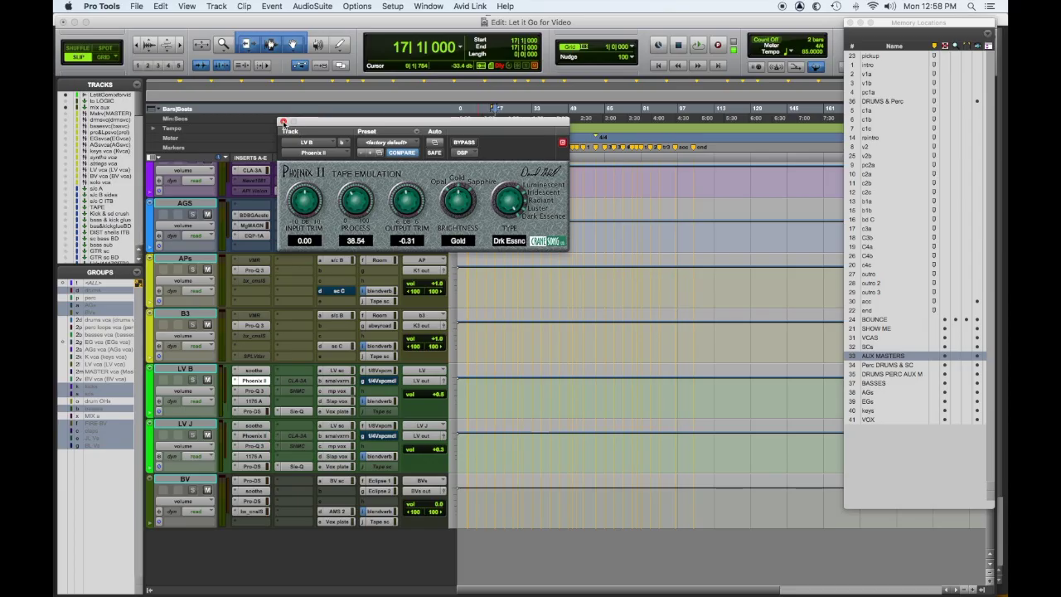
left_click(282, 121)
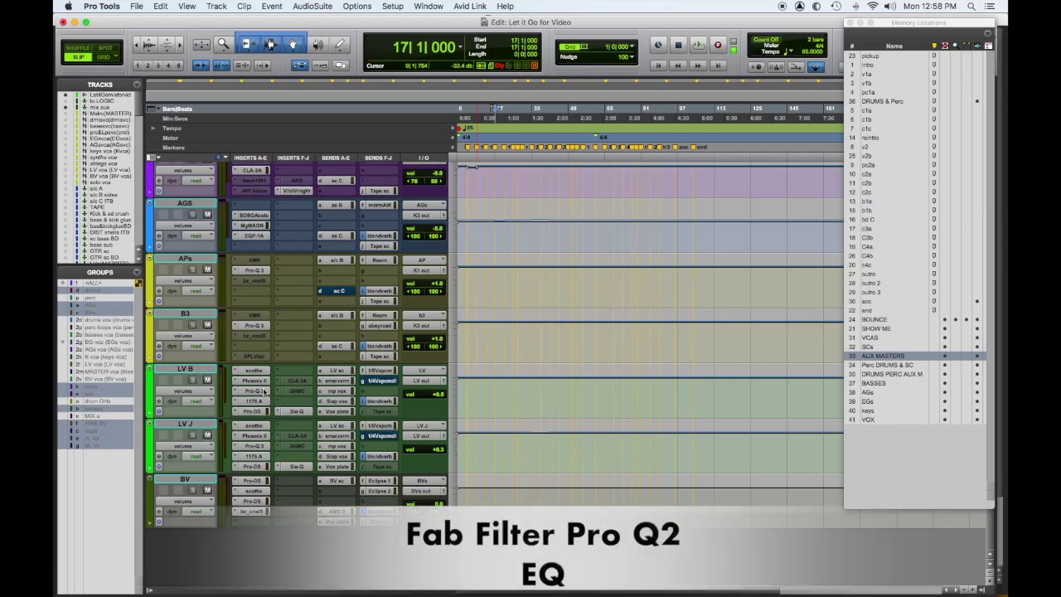
Step: Examine the Pro-Q 3 curve on the LV B track, inspecting the settings of its low-frequency band
left_click(255, 390)
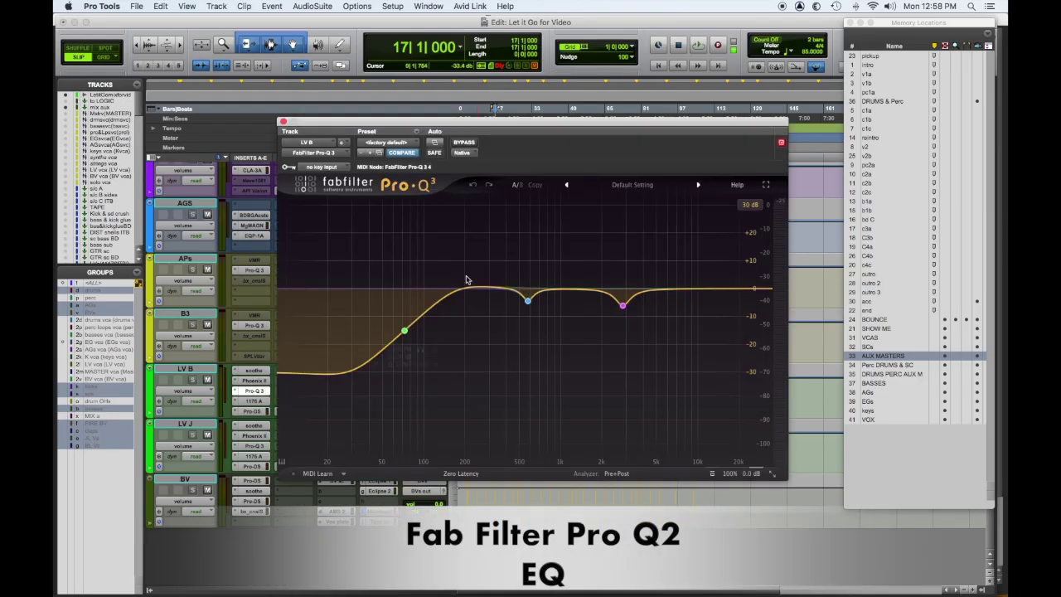
mouse_move(404, 331)
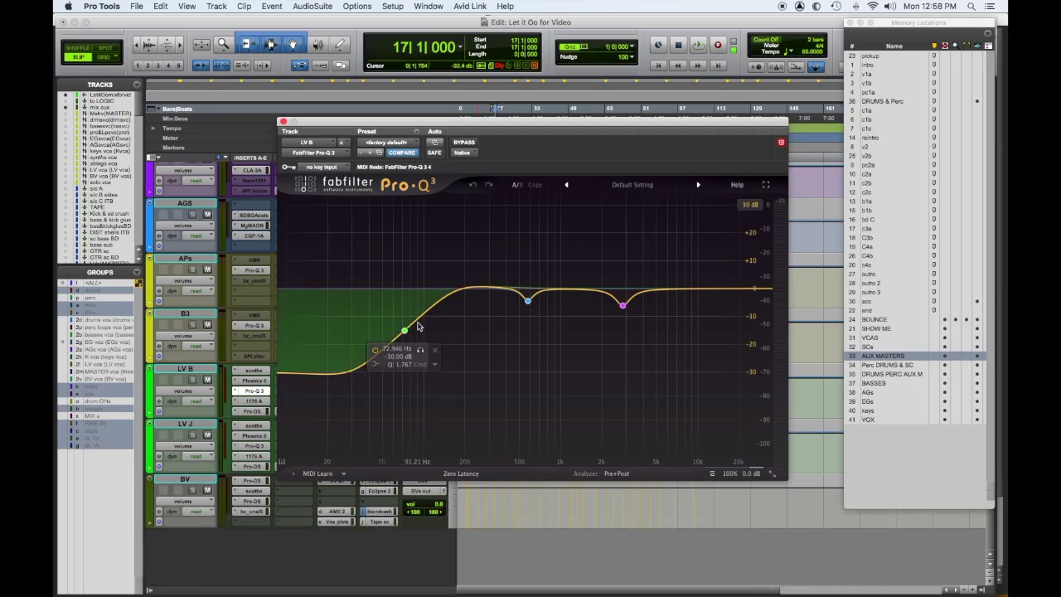
Step: Examine the Pro-Q 3 curve's highest-frequency cut and the UAD 1176 compressor settings on the LV B track
mouse_move(624, 306)
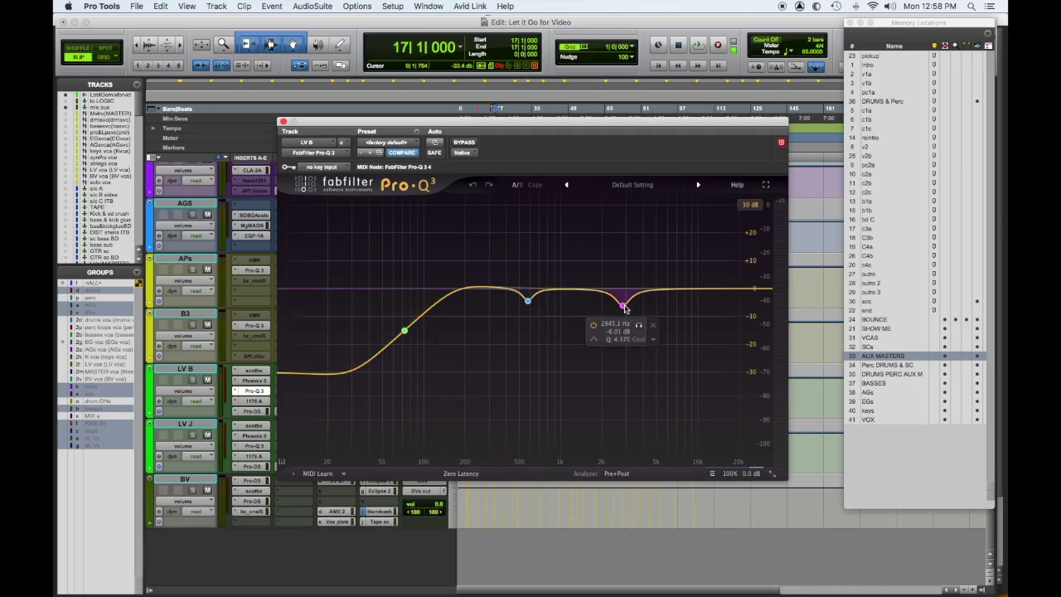
left_click(283, 122)
left_click(256, 401)
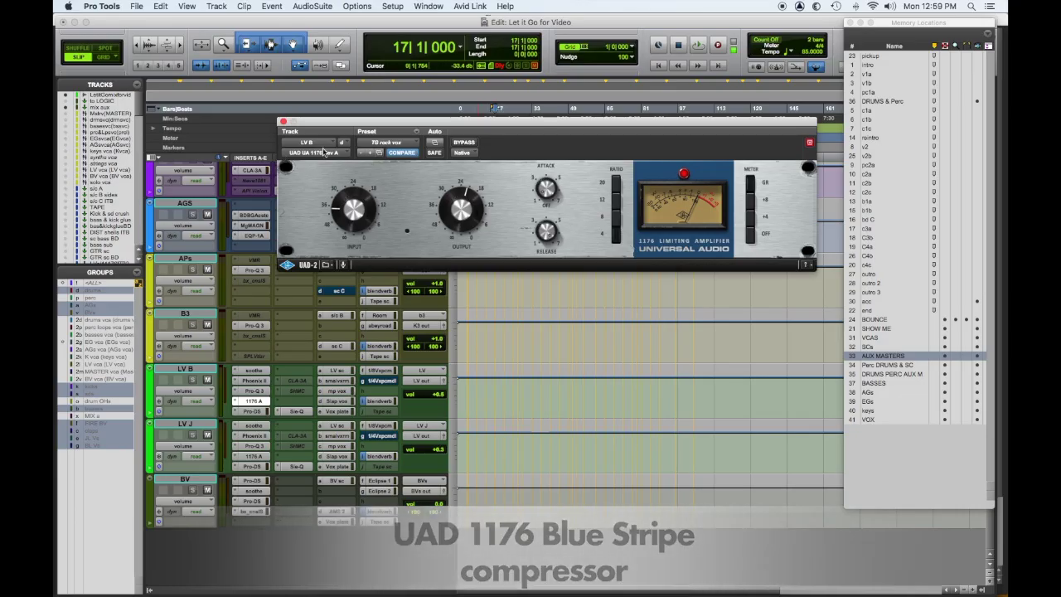
left_click(283, 122)
Step: Examine the Pro-DS de-esser and the Soundtoys SIE-Q equaliser on the LV B track, including the SIE-Q's Drive setting
left_click(252, 411)
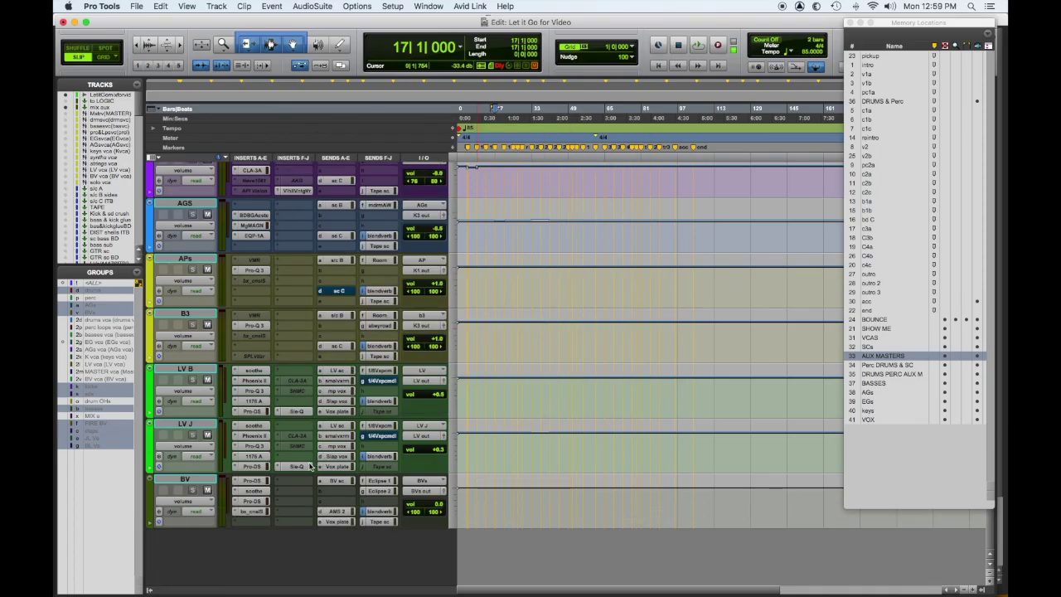
left_click(295, 411)
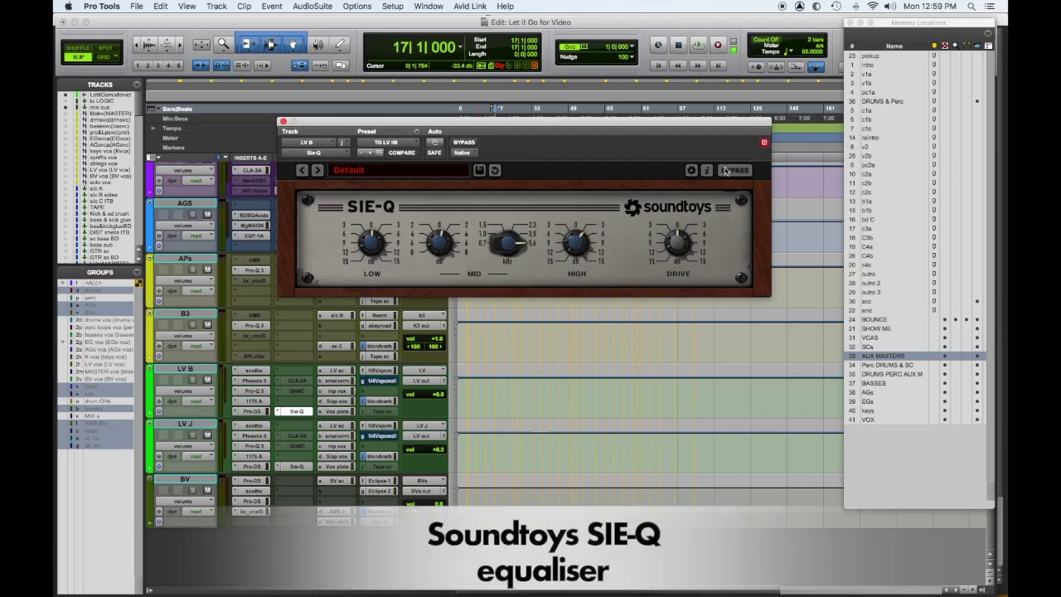
left_click_drag(583, 125, 635, 97)
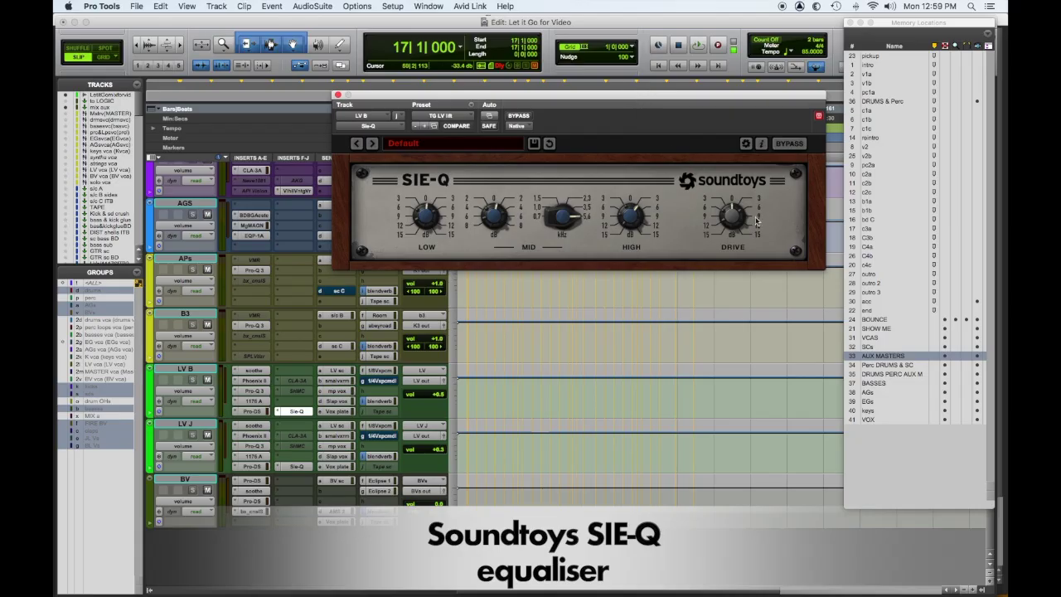
left_click(338, 95)
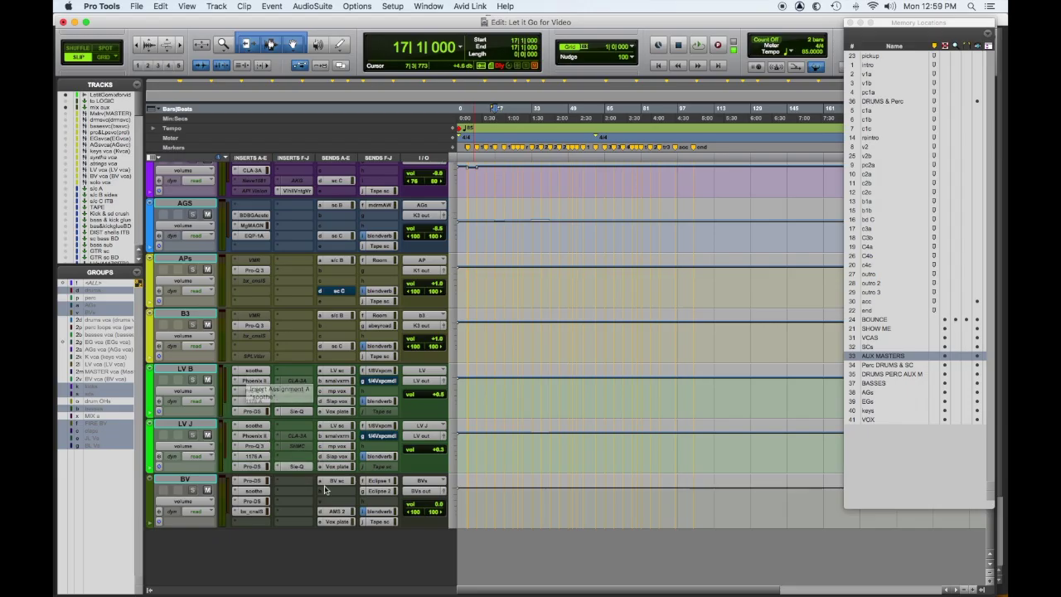
Step: Examine the bx_console SSL 4000 E channel strip on the BV backing vocal track, and close it
left_click(252, 511)
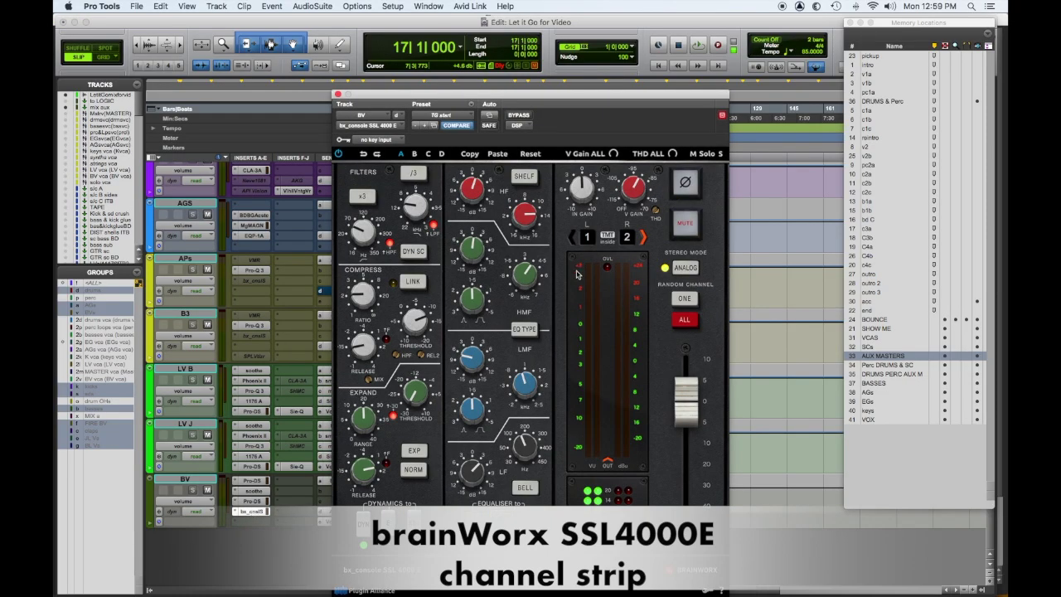
left_click(338, 96)
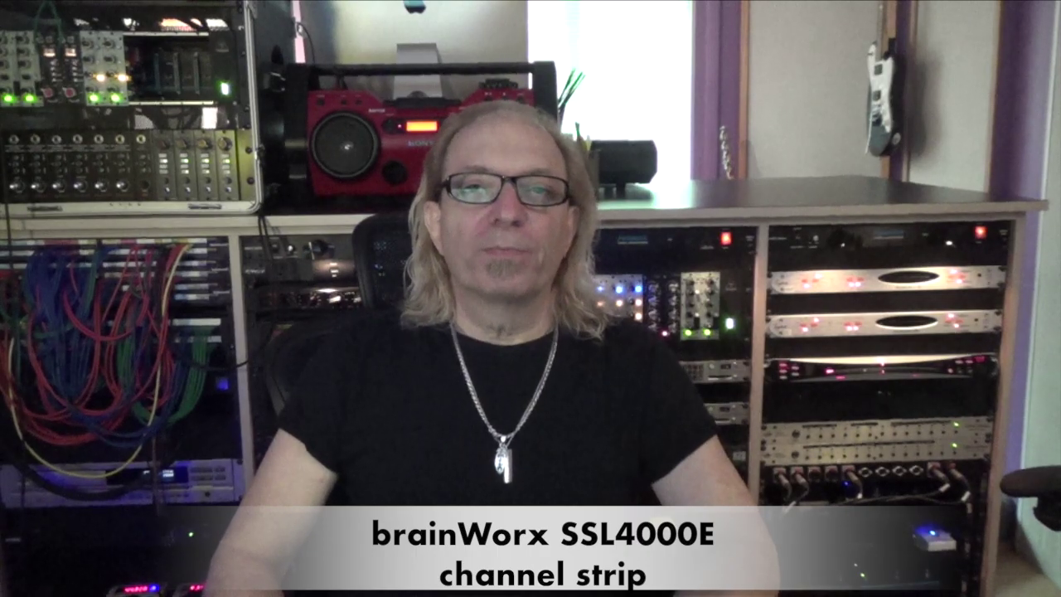